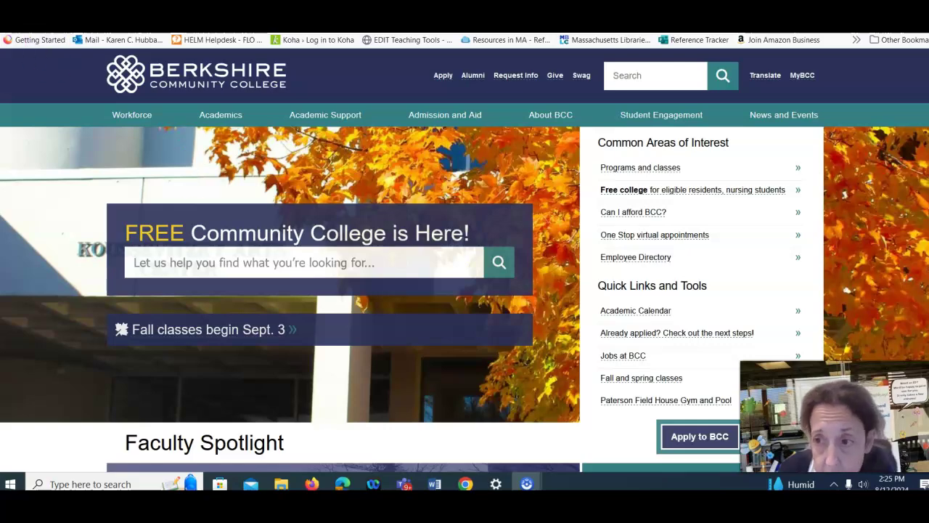
# Open the BCC Library page from the college homepage and go to its A – Z Database List.
pyautogui.scroll(-12, 465, 262)
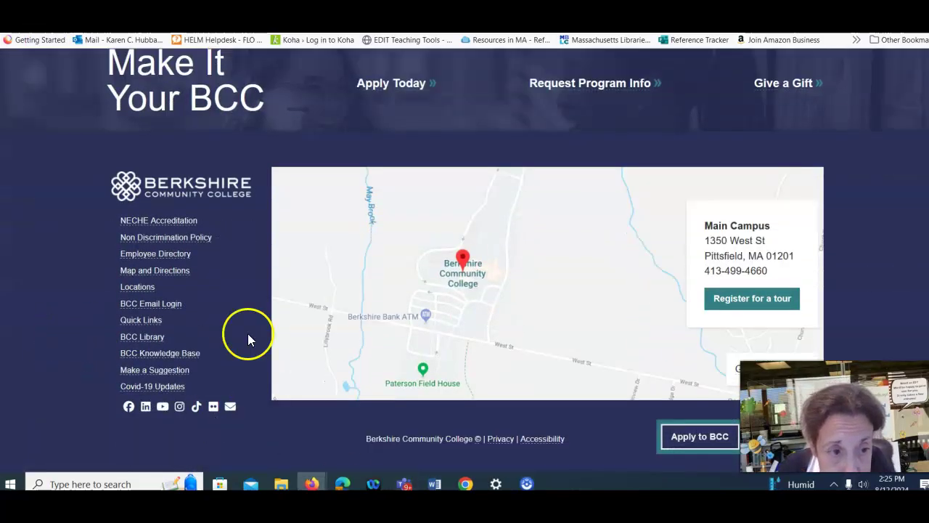
pyautogui.click(151, 339)
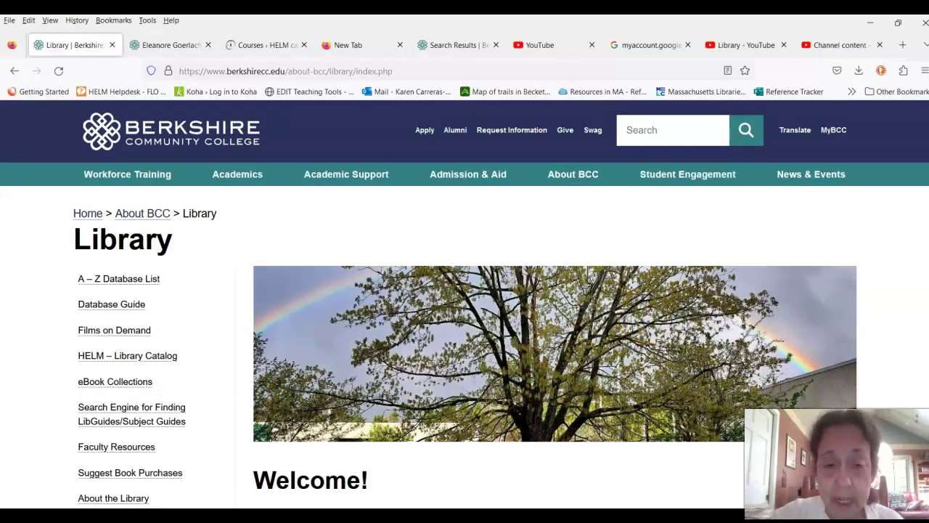
pyautogui.scroll(-5, 465, 305)
pyautogui.scroll(3, 465, 305)
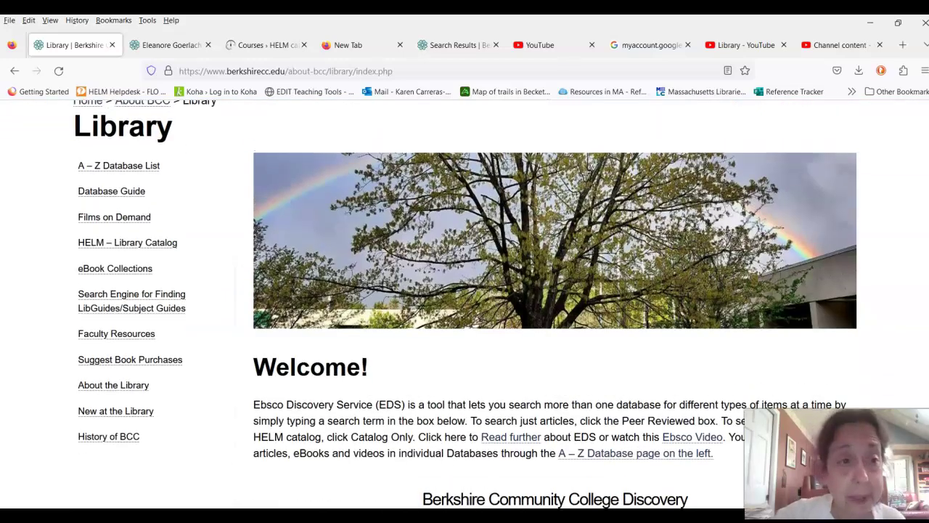
pyautogui.click(116, 167)
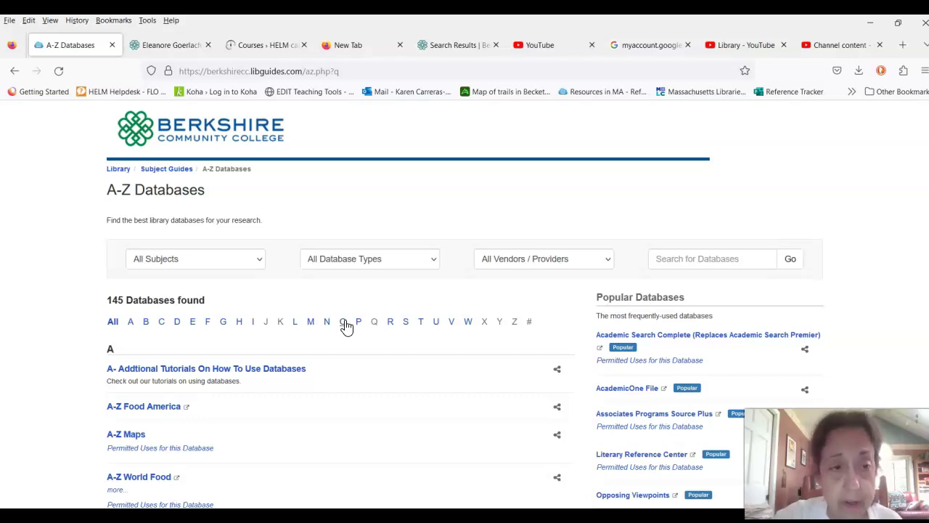
# Filter the A-Z Databases list by the subject Nursing.
pyautogui.click(259, 259)
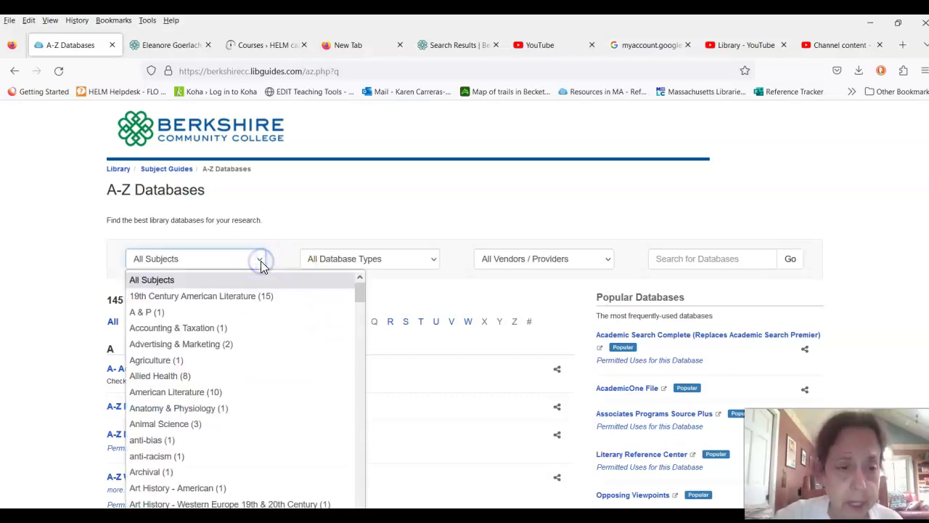
pyautogui.moveTo(361, 292); pyautogui.dragTo(337, 441)
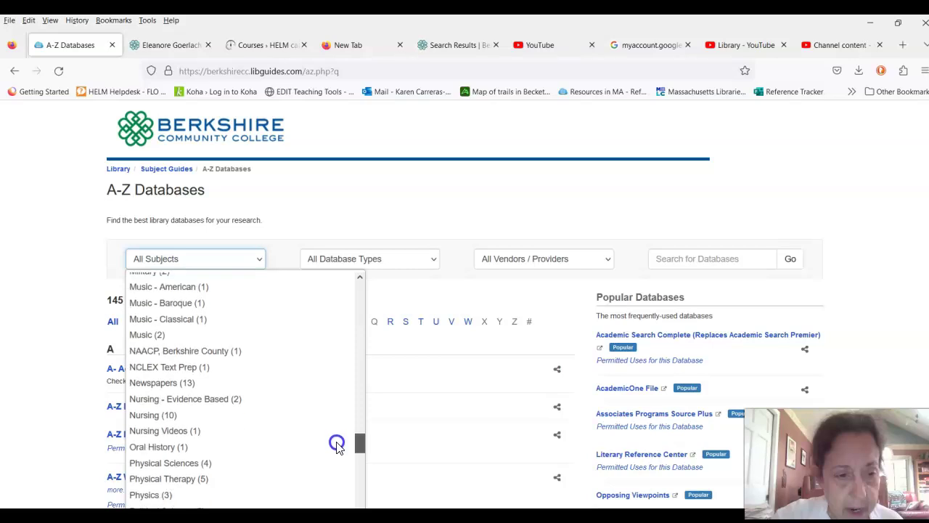
pyautogui.click(240, 417)
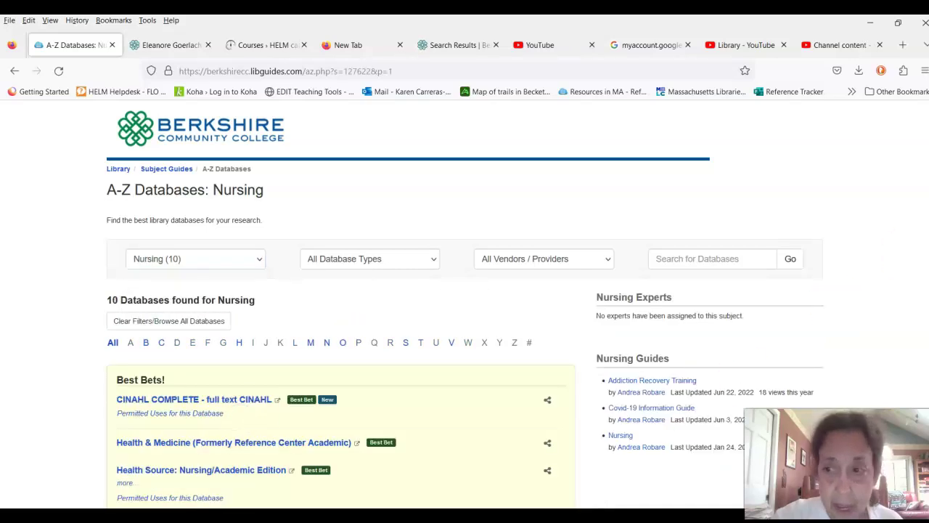
# Open the Ovid - Nursing Journals database from the nursing Best Bets.
pyautogui.scroll(-1, 465, 302)
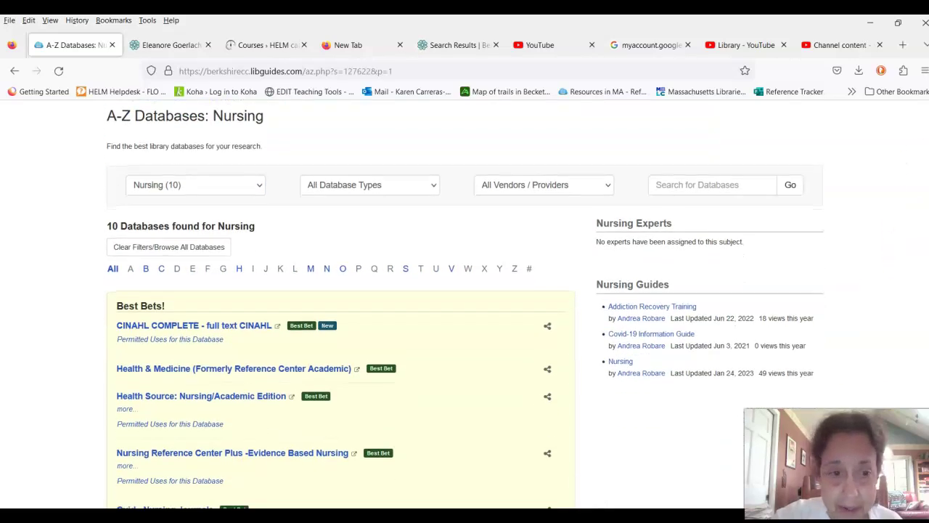
pyautogui.scroll(-1, 464, 302)
pyautogui.scroll(-1, 465, 302)
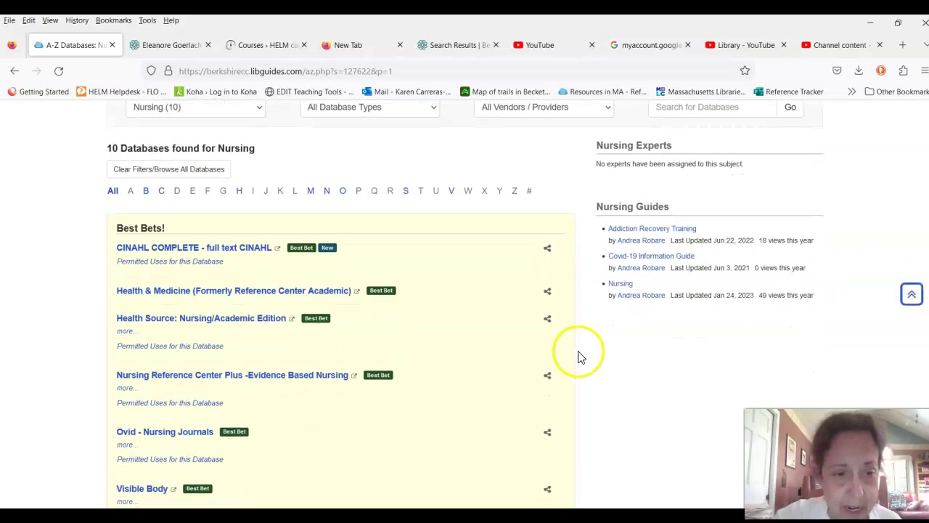
pyautogui.click(166, 437)
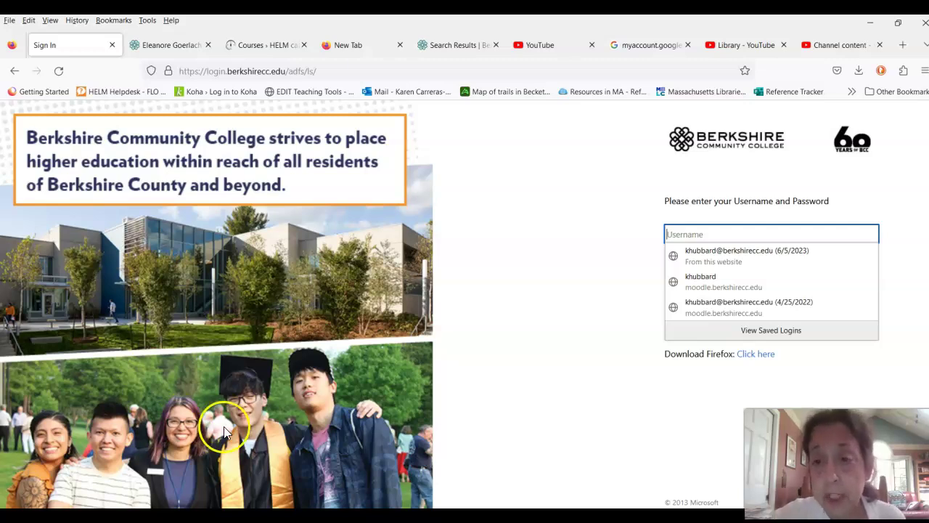
# Sign in with the saved college username and password and select Nursing Journals at Jonathan Edwards Library, BCC as the search resource.
pyautogui.click(696, 256)
pyautogui.click(691, 302)
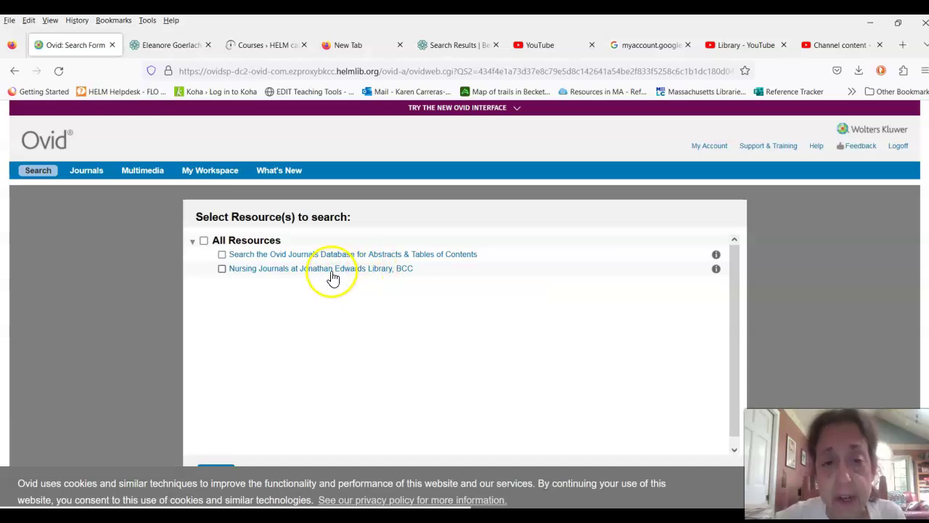
pyautogui.click(333, 275)
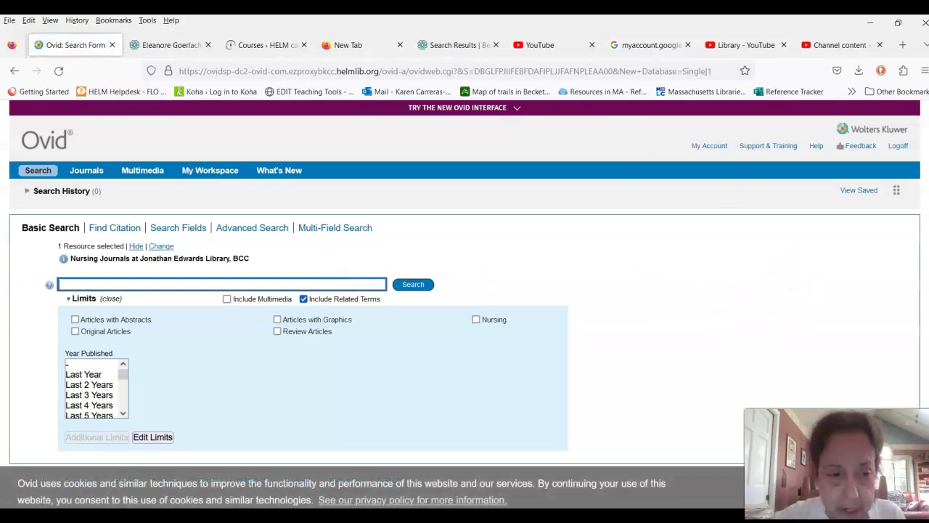
pyautogui.scroll(-1, 464, 290)
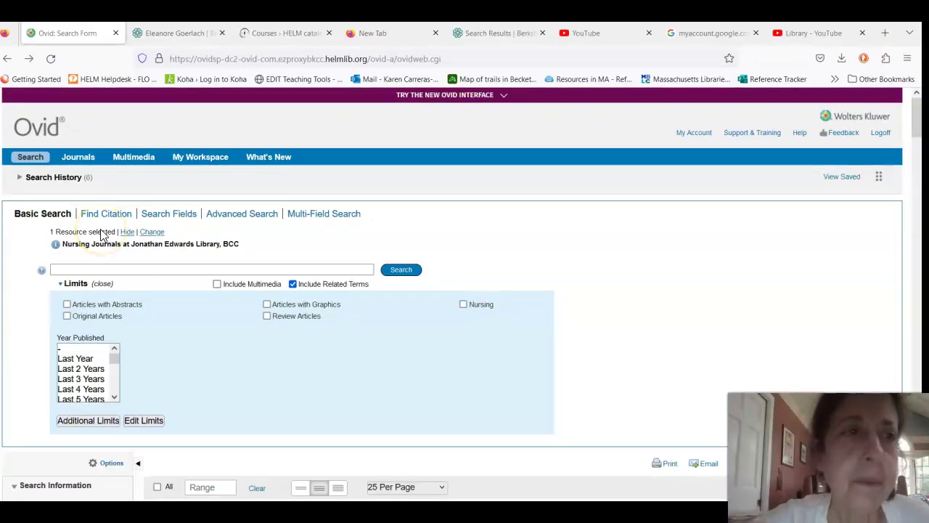
# Open Ovid's Journals A-Z list and review the available nursing journals with their years covered.
pyautogui.click(77, 157)
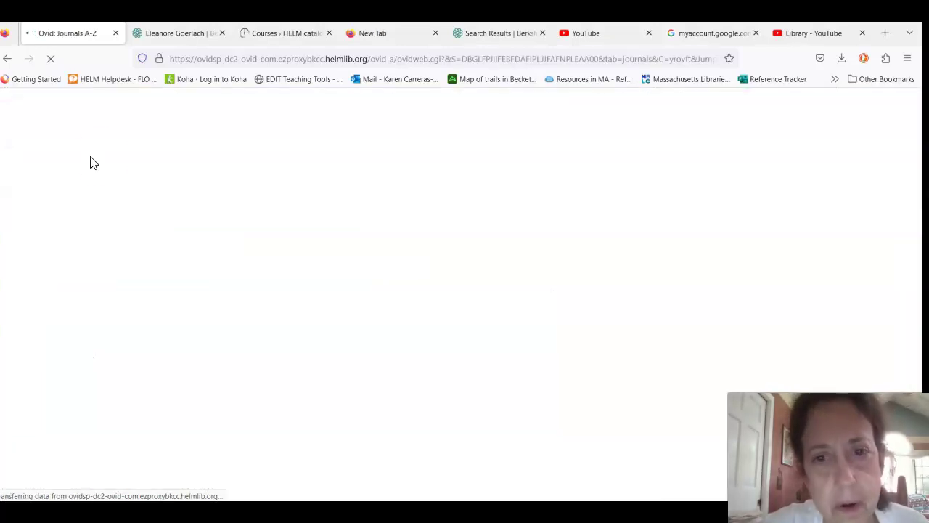
pyautogui.click(923, 191)
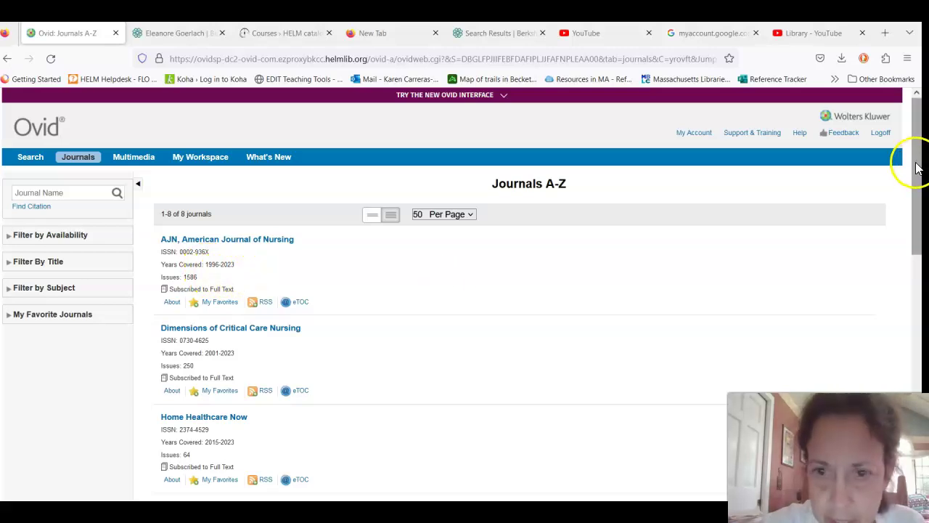
pyautogui.moveTo(916, 167); pyautogui.dragTo(855, 360)
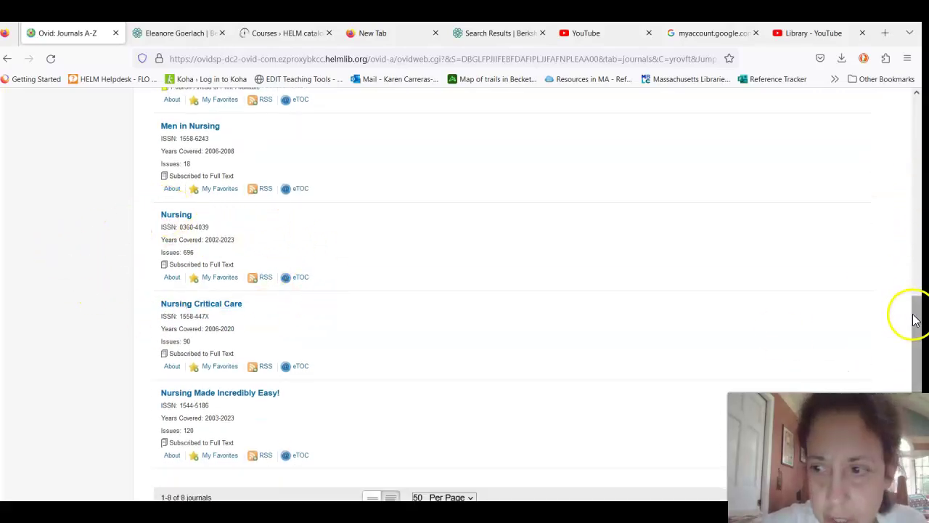
pyautogui.moveTo(917, 321)
pyautogui.mouseDown()
pyautogui.moveTo(923, 161)
pyautogui.moveTo(906, 256)
pyautogui.moveTo(871, 357)
pyautogui.mouseUp()
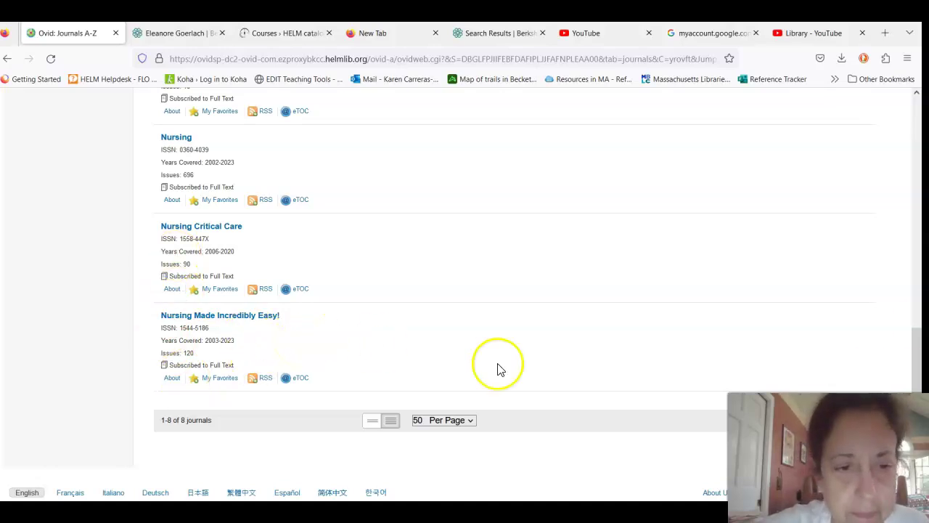
pyautogui.moveTo(914, 369); pyautogui.dragTo(913, 88)
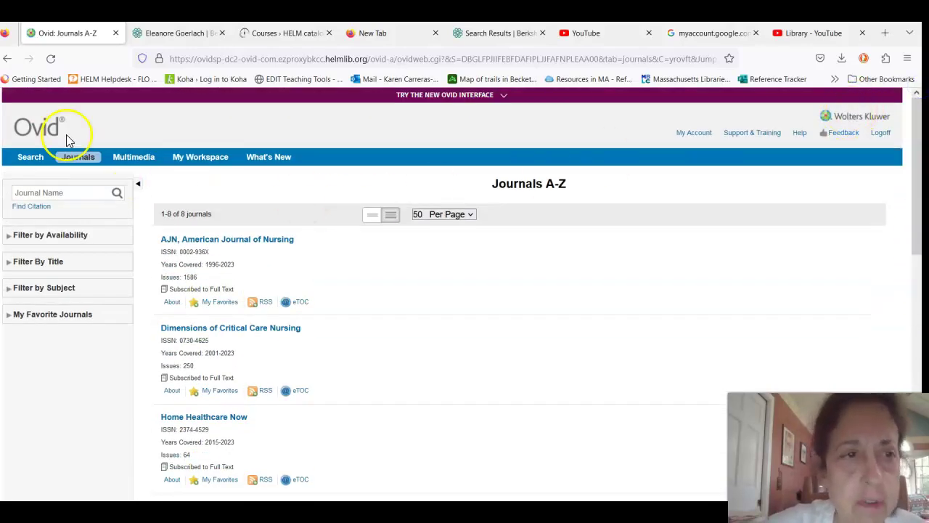
# Run a basic search for "Catheter" in the nursing journals, limited to articles published in the Last 3 Years.
pyautogui.click(29, 158)
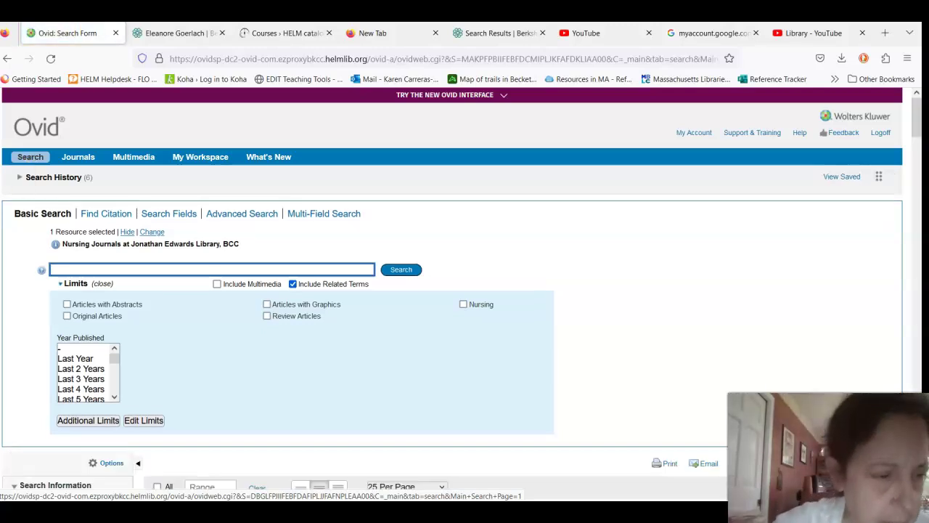
pyautogui.click(81, 378)
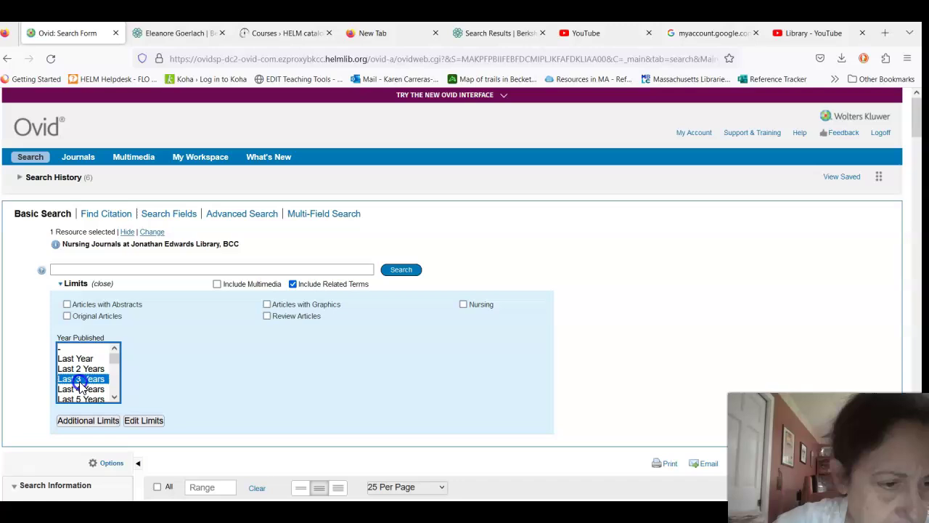
pyautogui.click(89, 268)
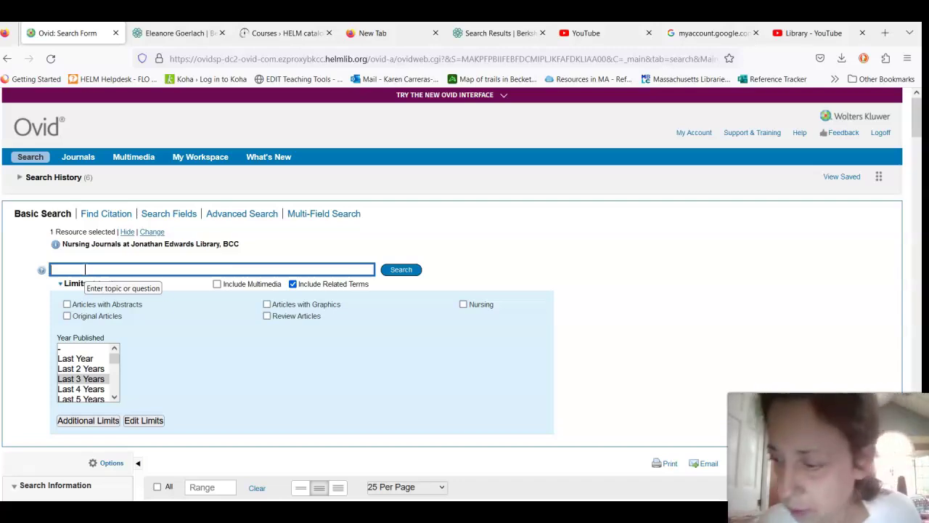
pyautogui.write('Cathe')
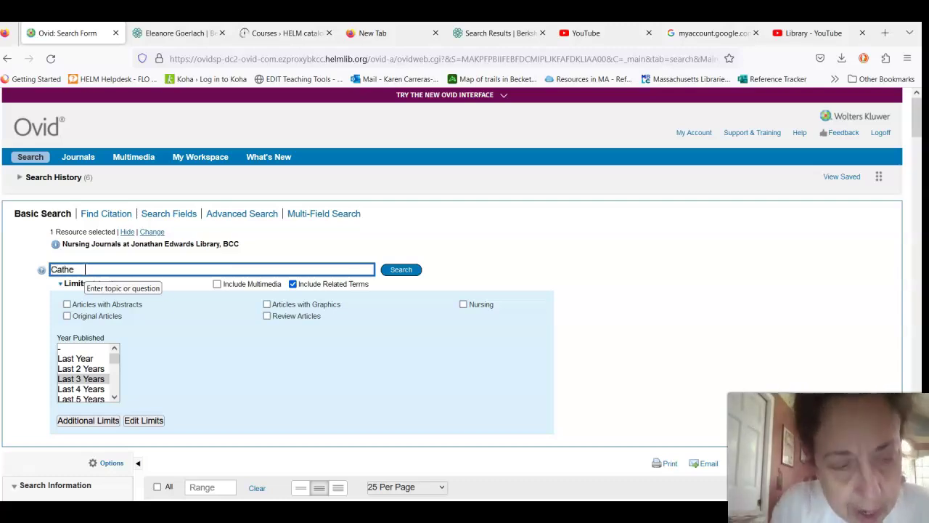
pyautogui.write('twe')
pyautogui.press('BackSpace')
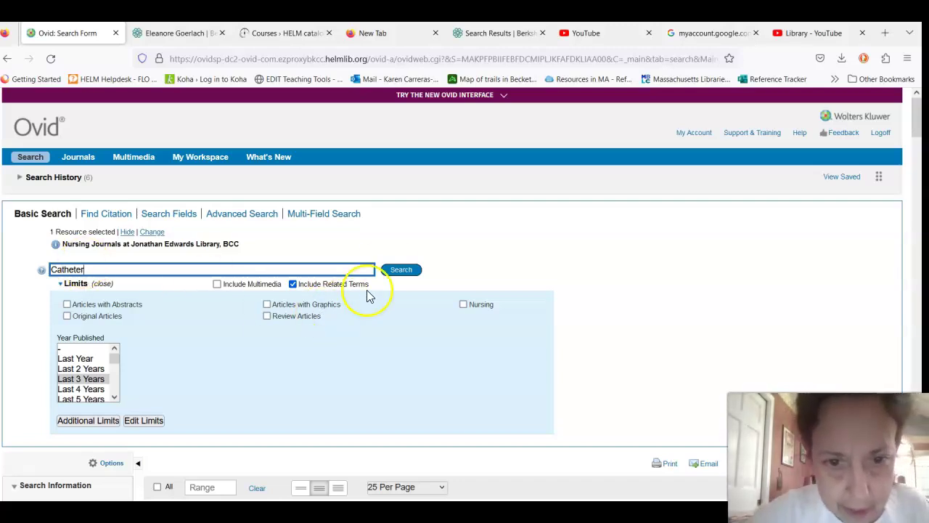
pyautogui.click(397, 271)
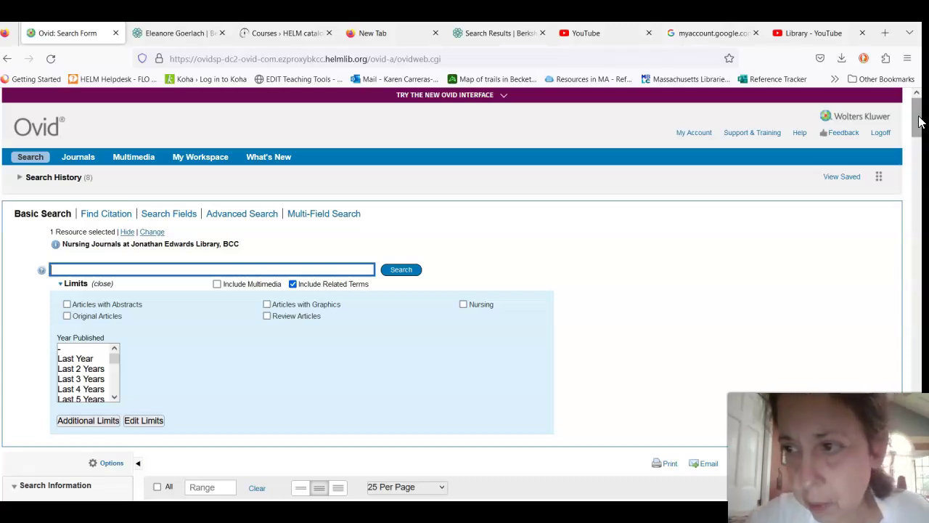
# Open the article "CE: Evidence-Based Practice for Peripheral Intravenous Catheter Management" from the search results.
pyautogui.moveTo(916, 126); pyautogui.dragTo(920, 157)
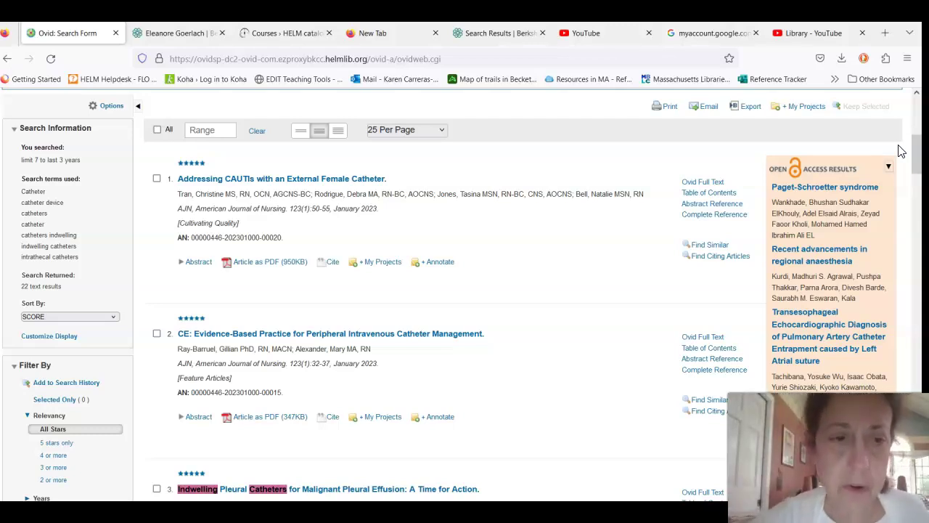
pyautogui.click(273, 338)
pyautogui.click(202, 351)
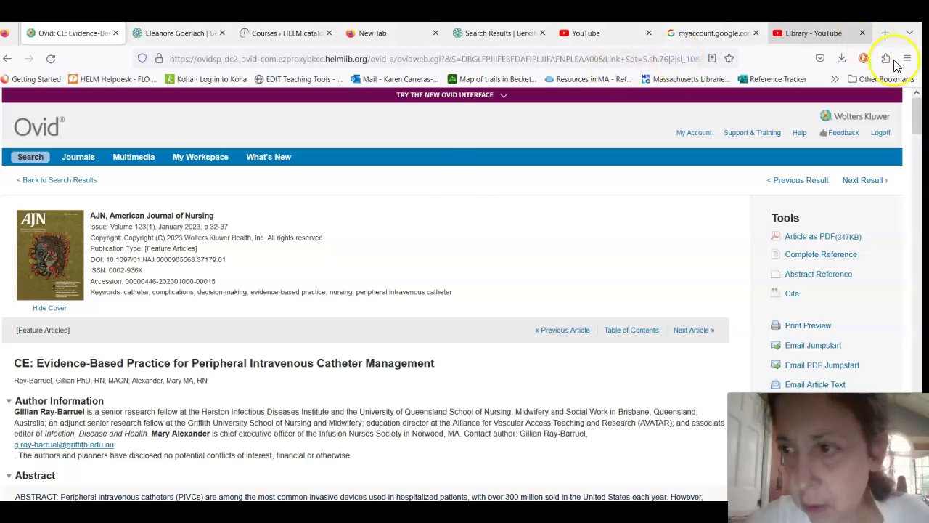
# View the article's Email Jumpstart URL, highlight part of it, and close the dialog without sending.
pyautogui.click(921, 113)
pyautogui.moveTo(921, 114)
pyautogui.mouseDown()
pyautogui.moveTo(918, 156)
pyautogui.moveTo(890, 216)
pyautogui.moveTo(888, 295)
pyautogui.moveTo(913, 268)
pyautogui.moveTo(924, 132)
pyautogui.mouseUp()
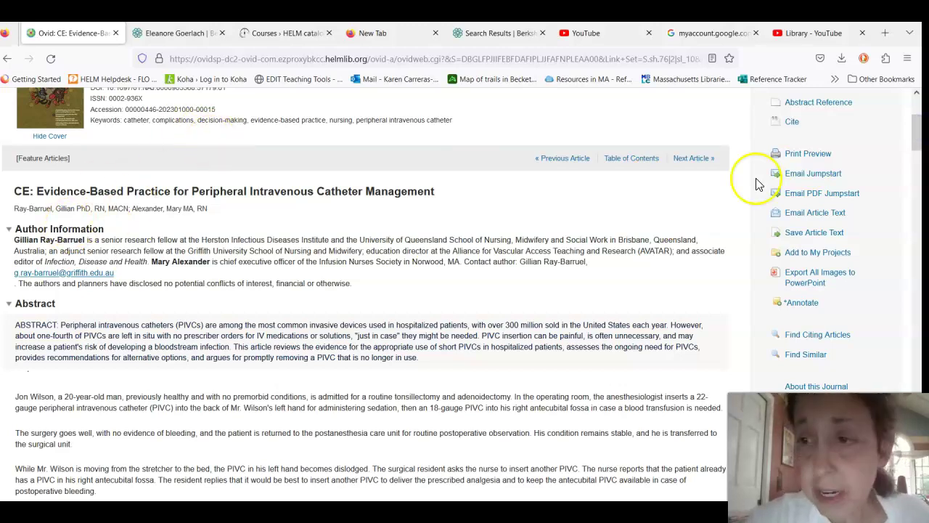
pyautogui.click(812, 178)
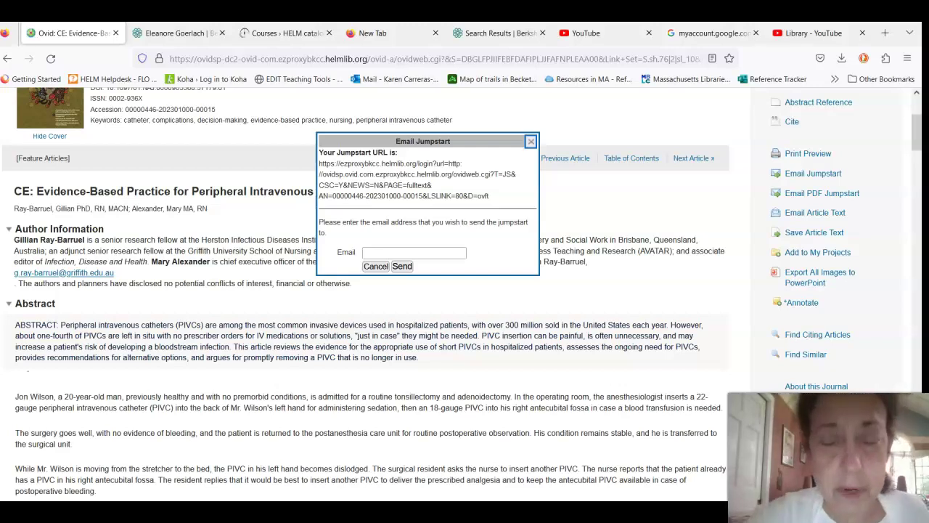
pyautogui.click(425, 116)
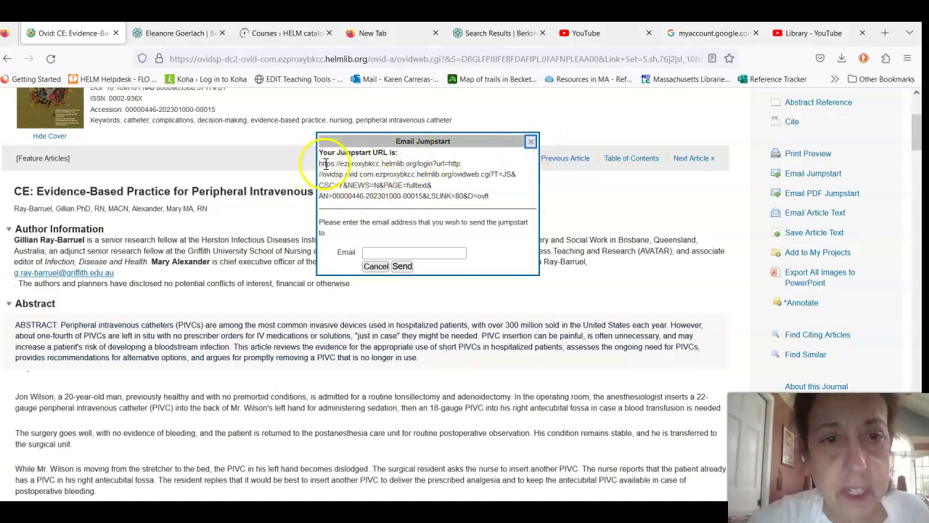
pyautogui.moveTo(319, 163); pyautogui.dragTo(390, 175)
pyautogui.click(579, 196)
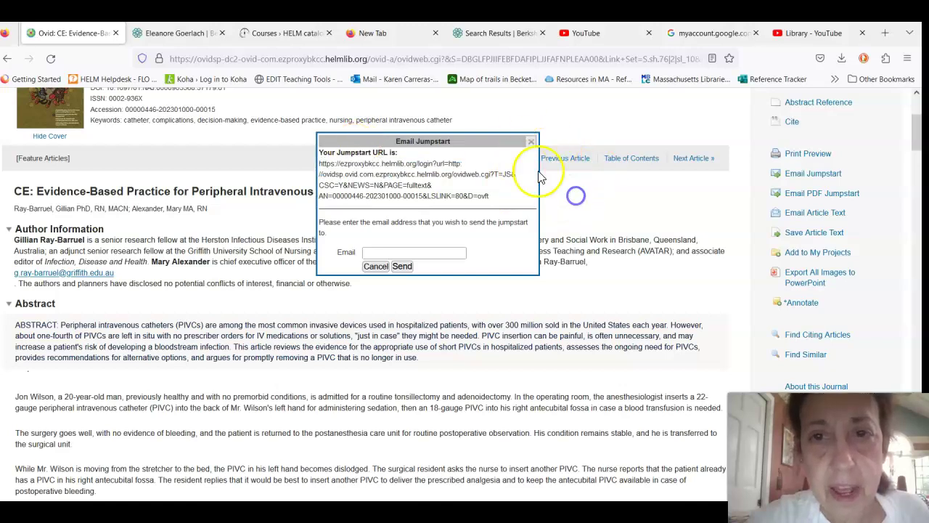
pyautogui.click(533, 142)
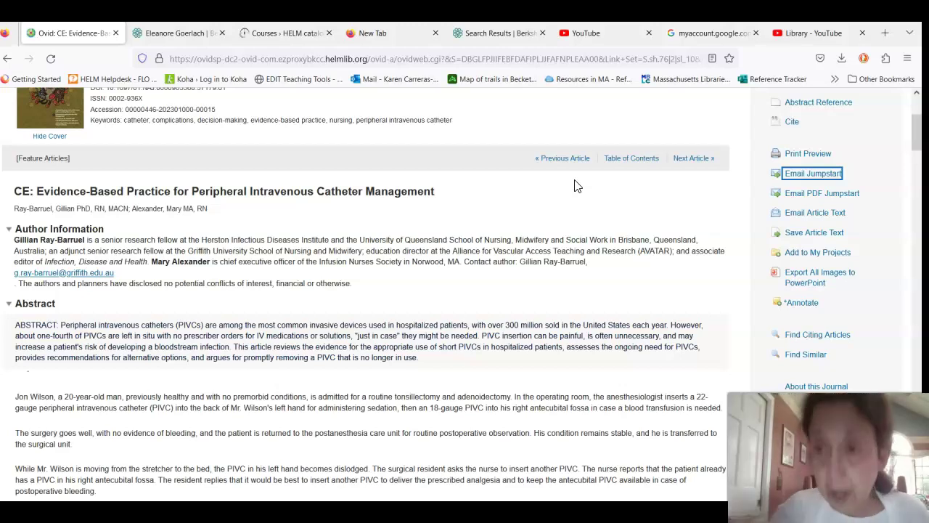
# View the article's Email PDF Jumpstart URL, close the dialog, and return to the catheter search results page.
pyautogui.click(843, 179)
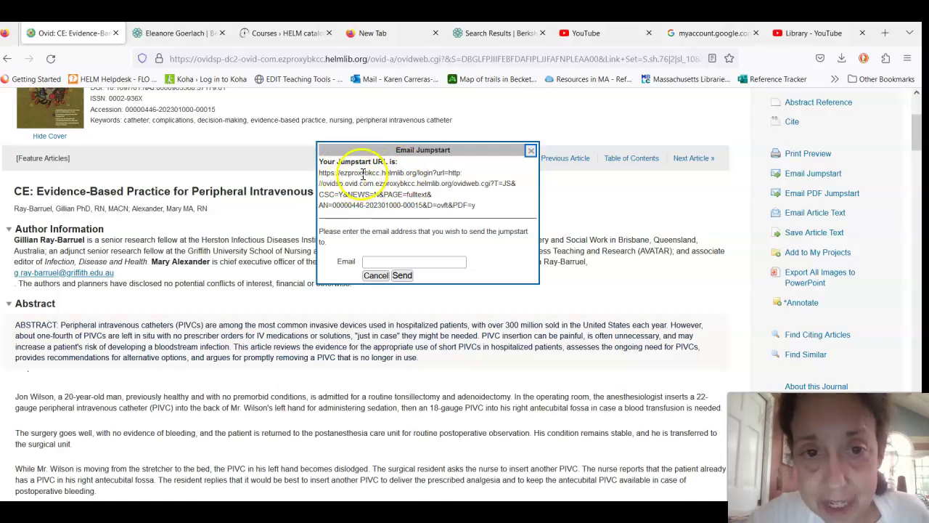
pyautogui.click(530, 150)
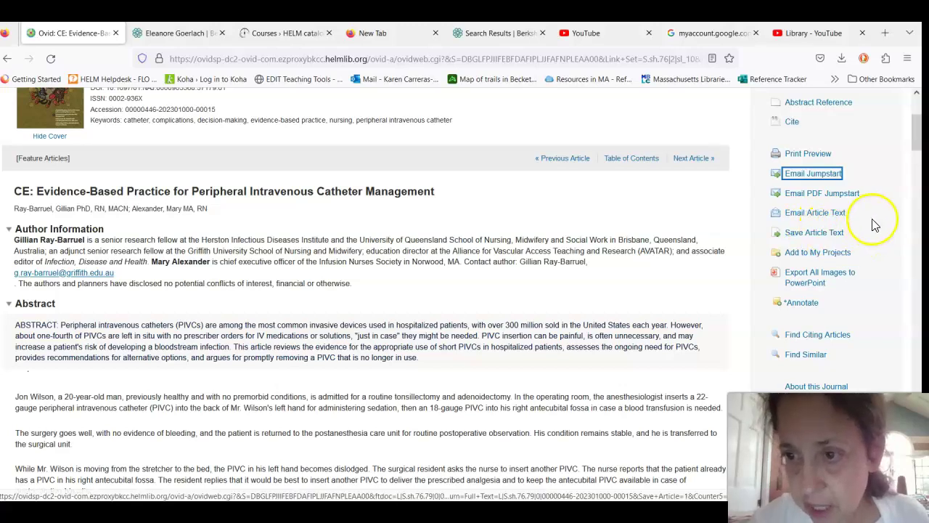
pyautogui.scroll(-1, 922, 149)
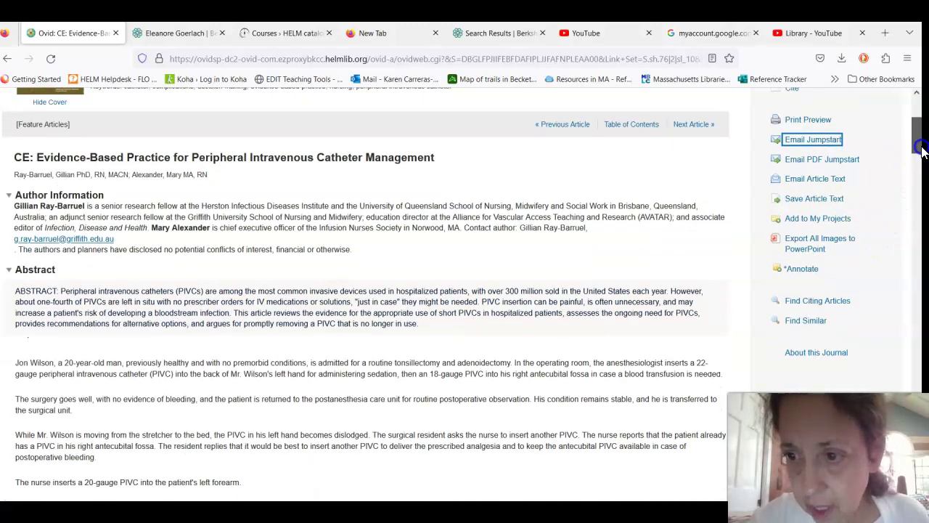
pyautogui.moveTo(922, 149); pyautogui.dragTo(920, 83)
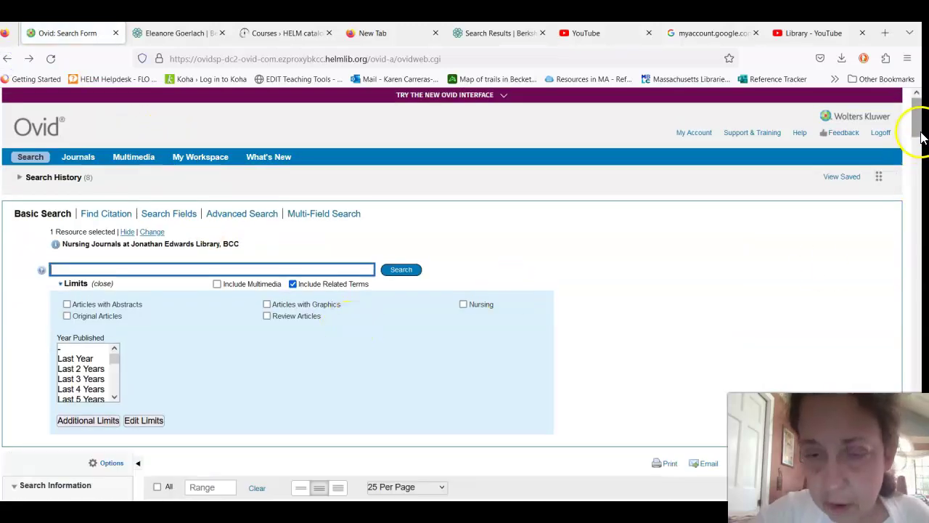
# Open the article "Prone Position in Acute Respiratory Distress Syndrome Patients: A Retrospective Analysis of Complications" from the catheter search results.
pyautogui.moveTo(922, 133); pyautogui.dragTo(922, 102)
pyautogui.scroll(-15, 234, 369)
pyautogui.click(234, 373)
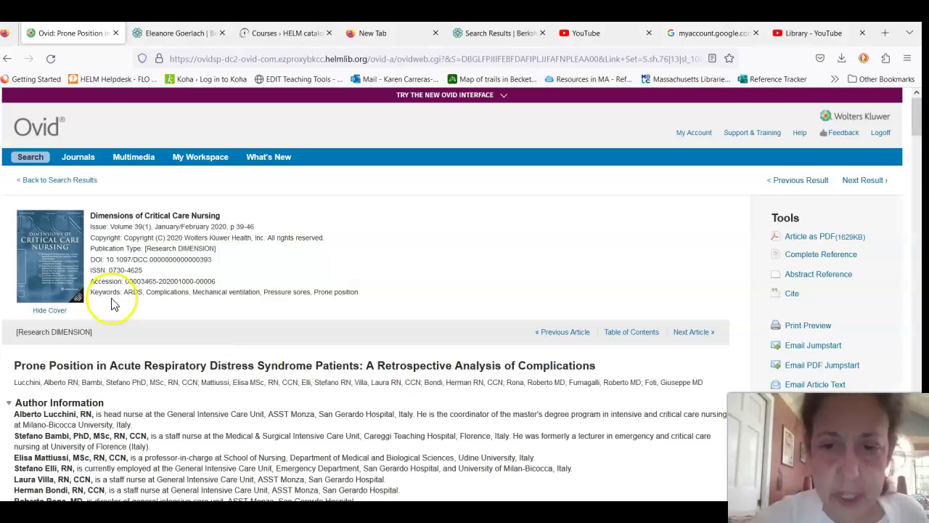
# Read through the prone position article's full text, from the abstract and methods to the recommendations for practice, and return to its beginning.
pyautogui.moveTo(922, 125); pyautogui.dragTo(915, 164)
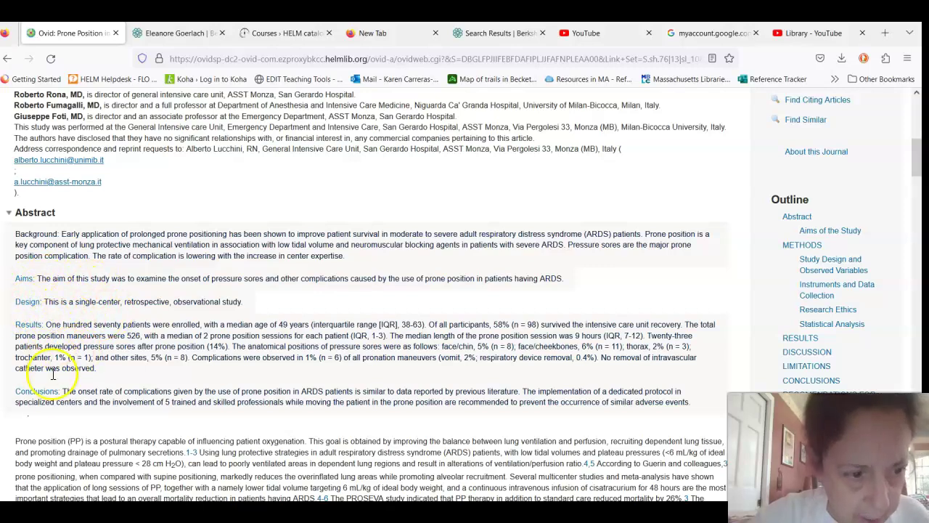
pyautogui.moveTo(921, 178); pyautogui.dragTo(907, 231)
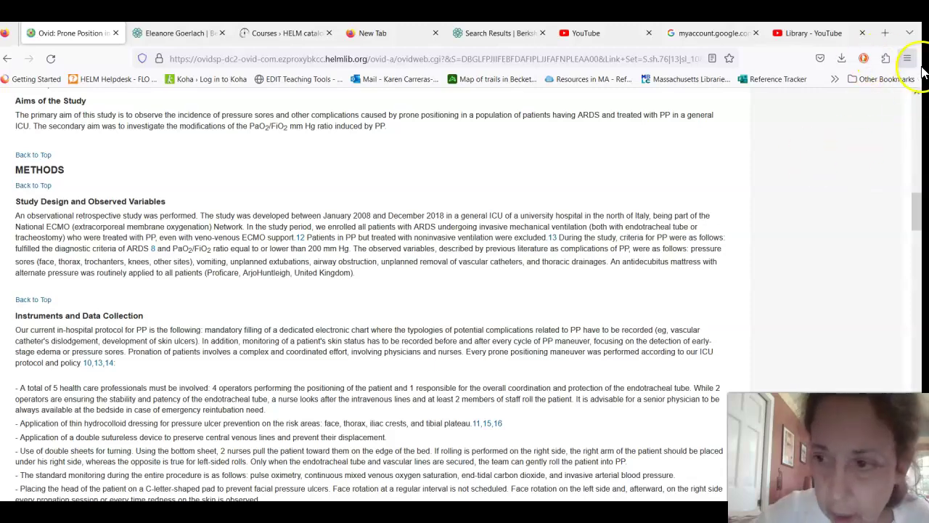
pyautogui.click(919, 200)
pyautogui.moveTo(918, 199); pyautogui.dragTo(895, 347)
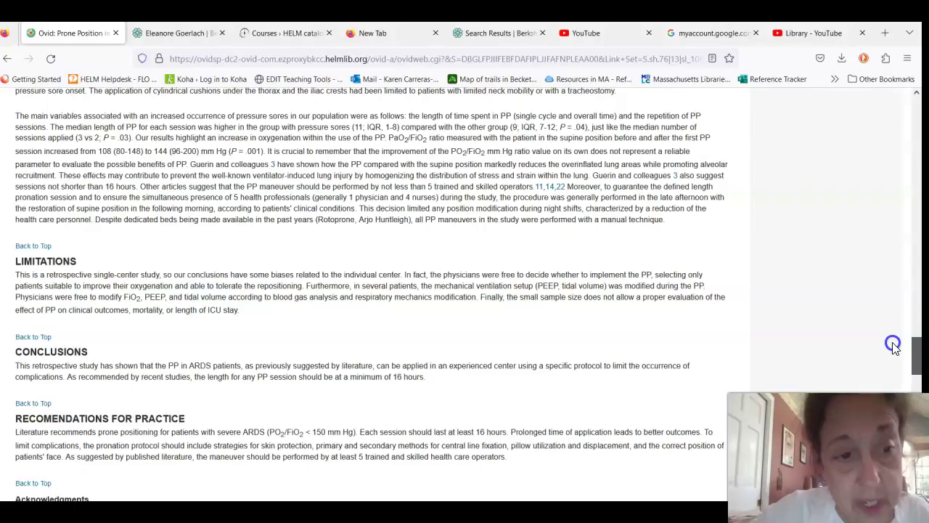
pyautogui.moveTo(895, 347); pyautogui.dragTo(919, 114)
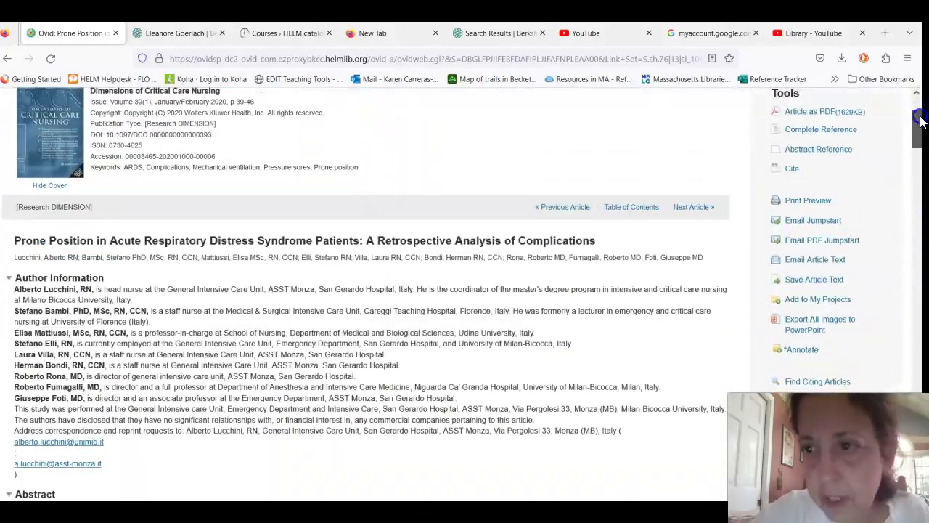
# View the prone position article as a PDF, and return through the article page to the catheter search results.
pyautogui.click(811, 113)
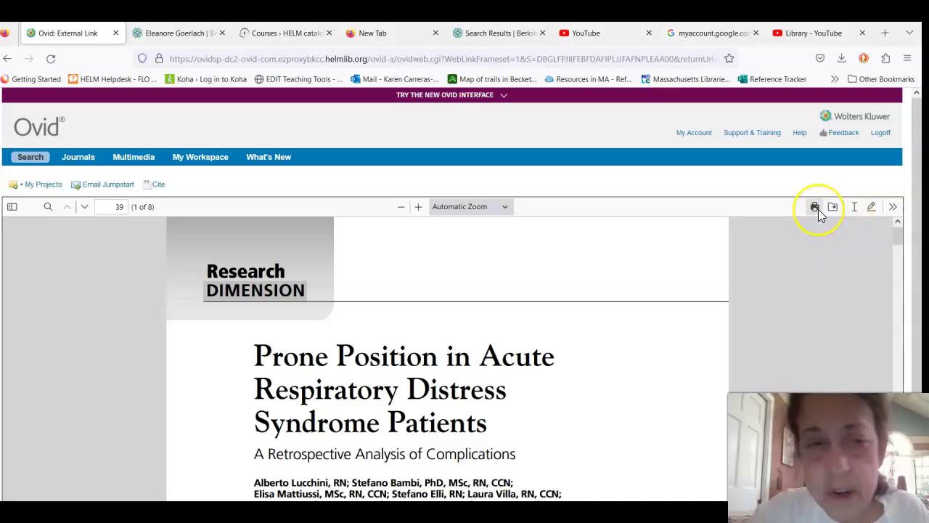
pyautogui.click(879, 209)
pyautogui.scroll(-3, 917, 210)
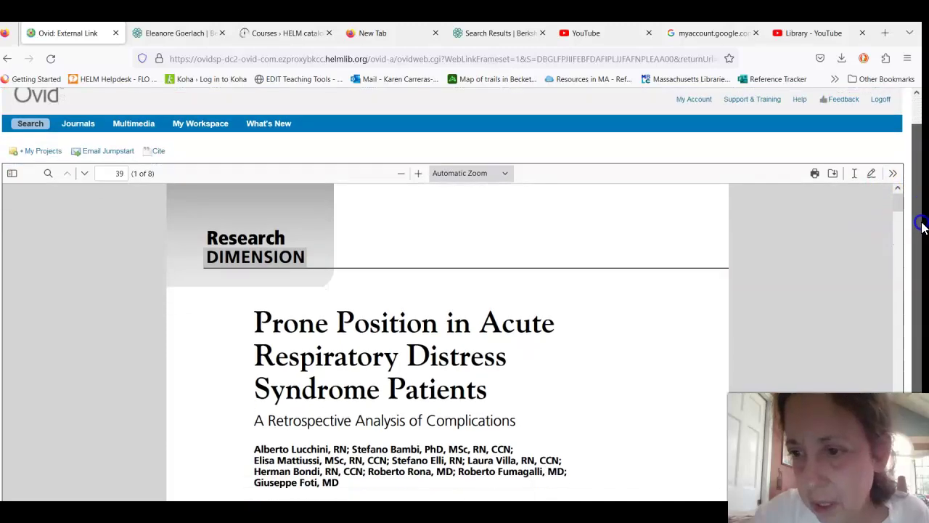
pyautogui.scroll(3, 905, 304)
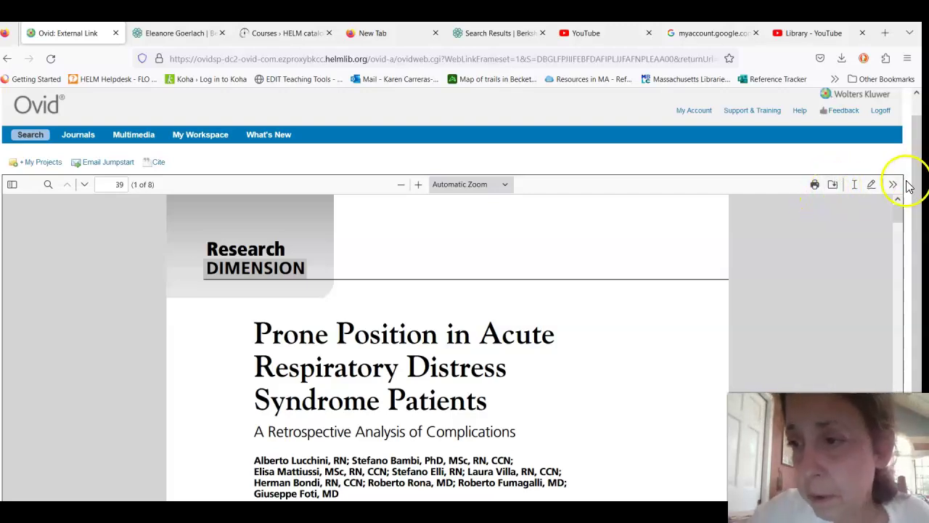
pyautogui.click(10, 59)
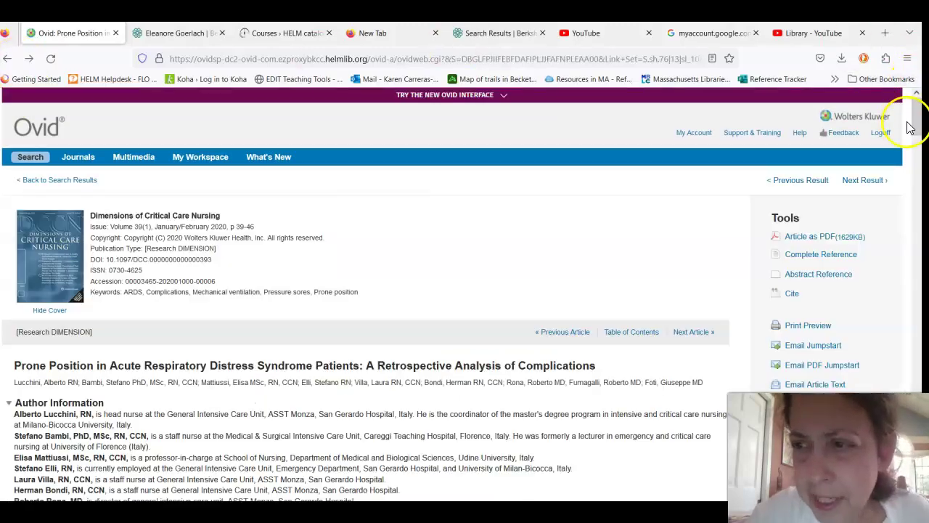
pyautogui.moveTo(918, 124); pyautogui.dragTo(918, 101)
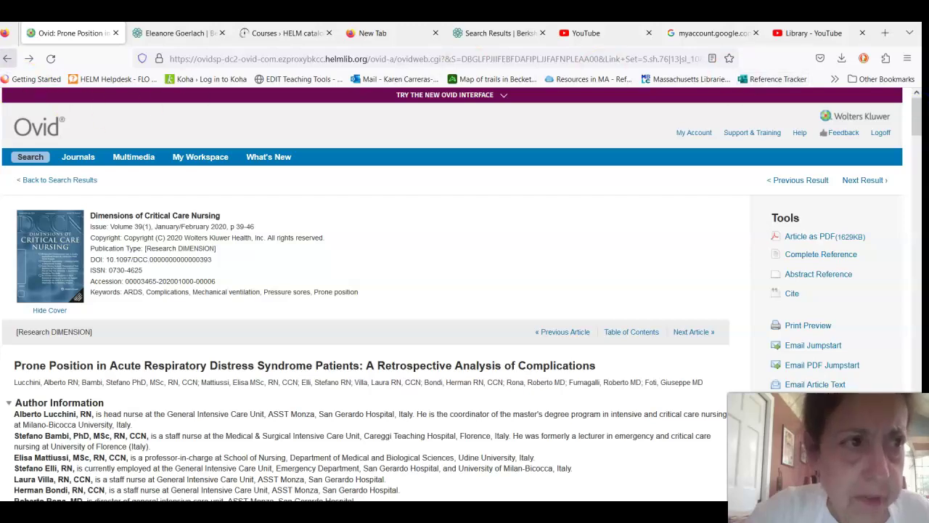
pyautogui.click(9, 59)
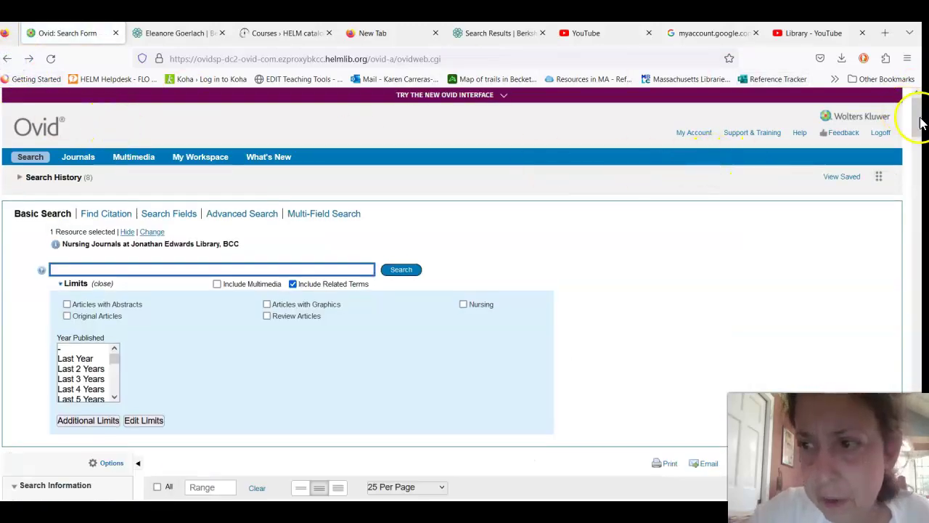
# Open the PDF version of the article "CE: Evidence-Based Practice for Peripheral Intravenous Catheter Management" from the search results.
pyautogui.moveTo(919, 114); pyautogui.dragTo(919, 180)
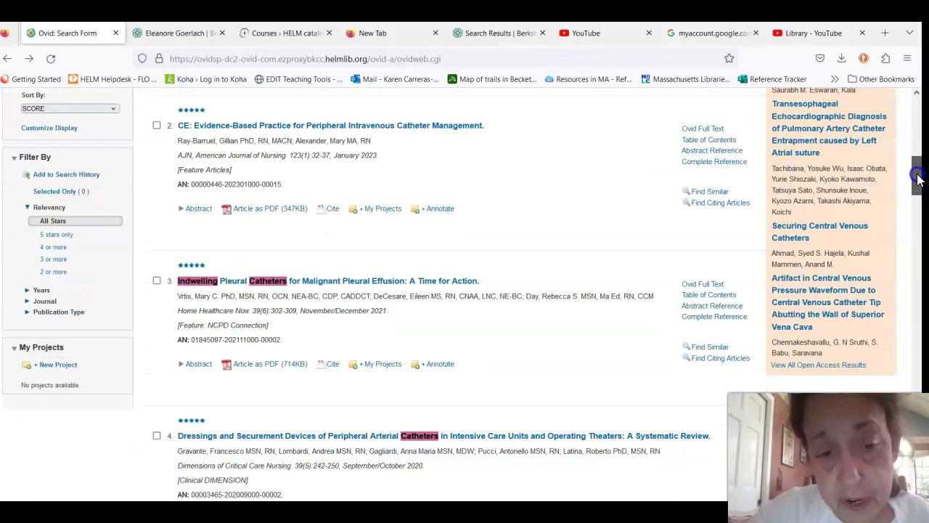
pyautogui.click(343, 133)
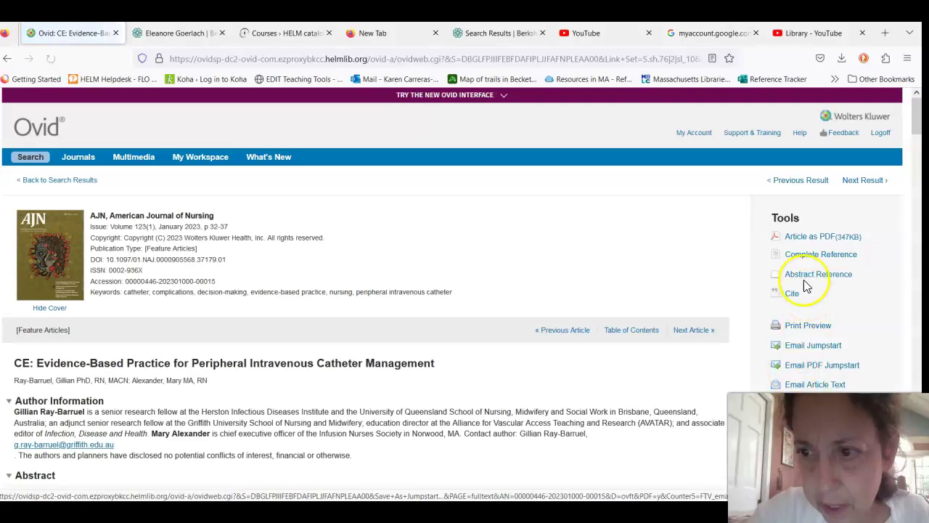
pyautogui.click(812, 239)
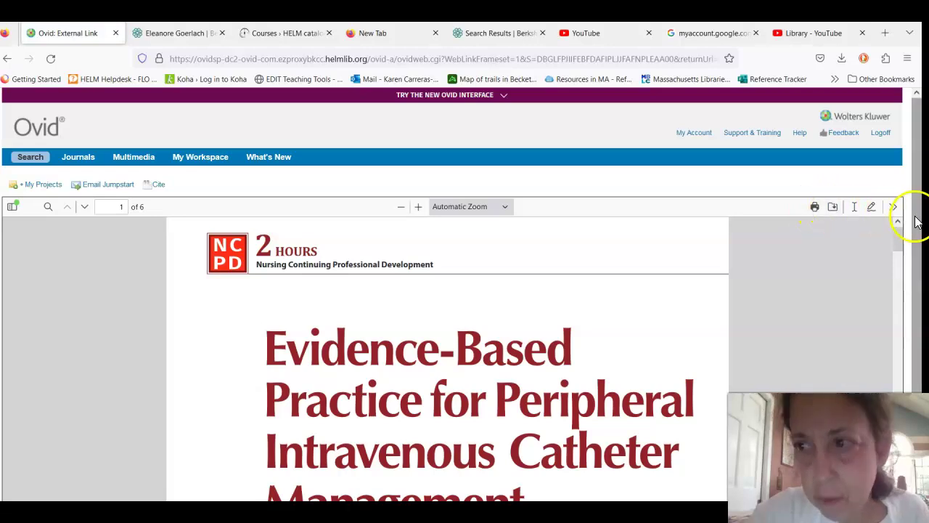
# Look over the first page of the peripheral intravenous catheter article's PDF and go back to the previous page.
pyautogui.moveTo(922, 207); pyautogui.dragTo(916, 285)
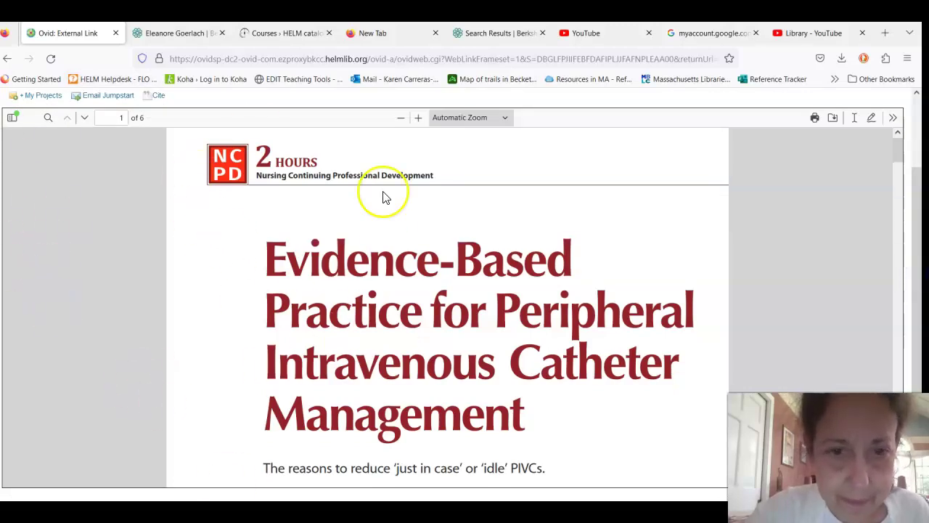
pyautogui.moveTo(904, 152)
pyautogui.mouseDown()
pyautogui.moveTo(922, 231)
pyautogui.moveTo(922, 150)
pyautogui.mouseUp()
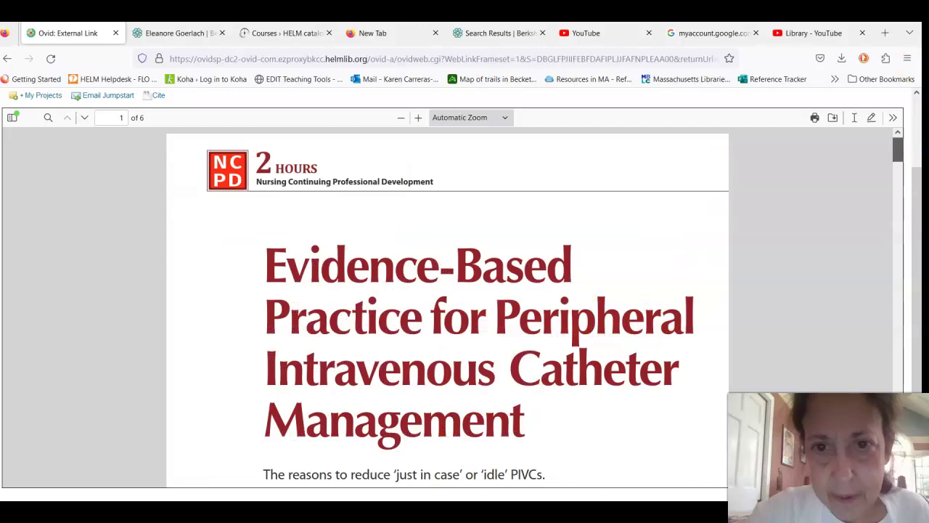
pyautogui.click(10, 58)
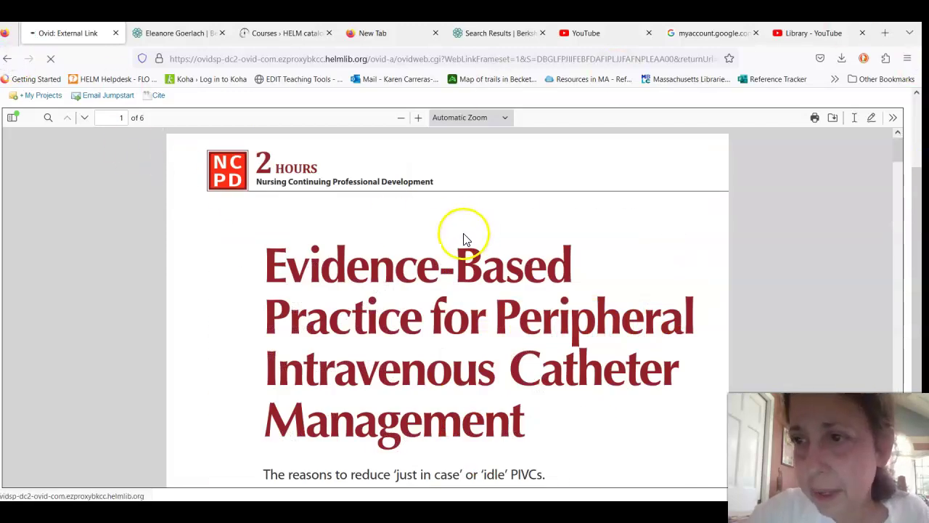